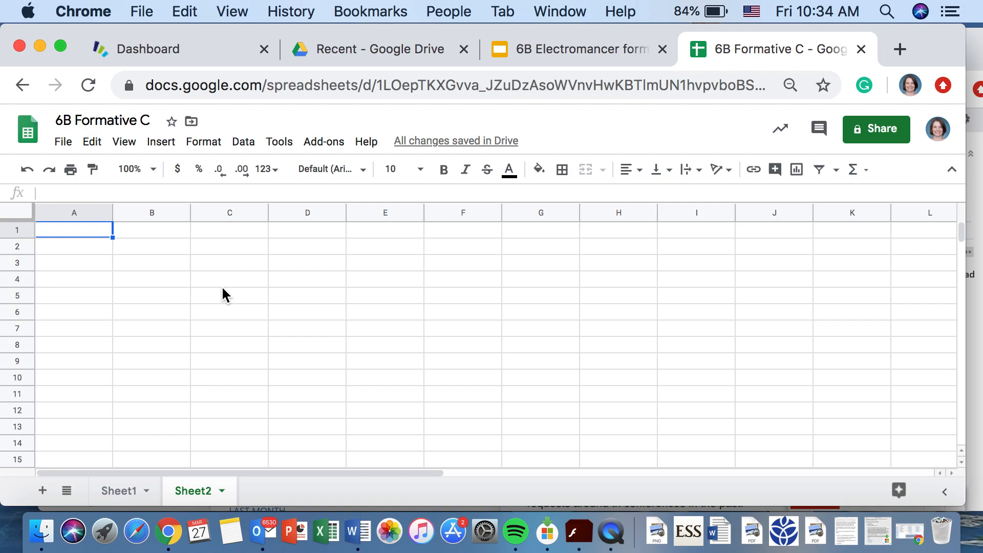
Fill A1:E5 of Sheet2 with the Voltage (Volts) and Current (Amperes) table of three trials and averages, and widen column A to fit its heading
text(Voltage (Volts)	Current (Amperes)			 	Trial 1	Trial 2	Trial 3	Average 6	0.6	0.6	0.6	0.6 9	0.9	0.9	0.9	0.9 12	1.2	1.2	1.2	1.2)
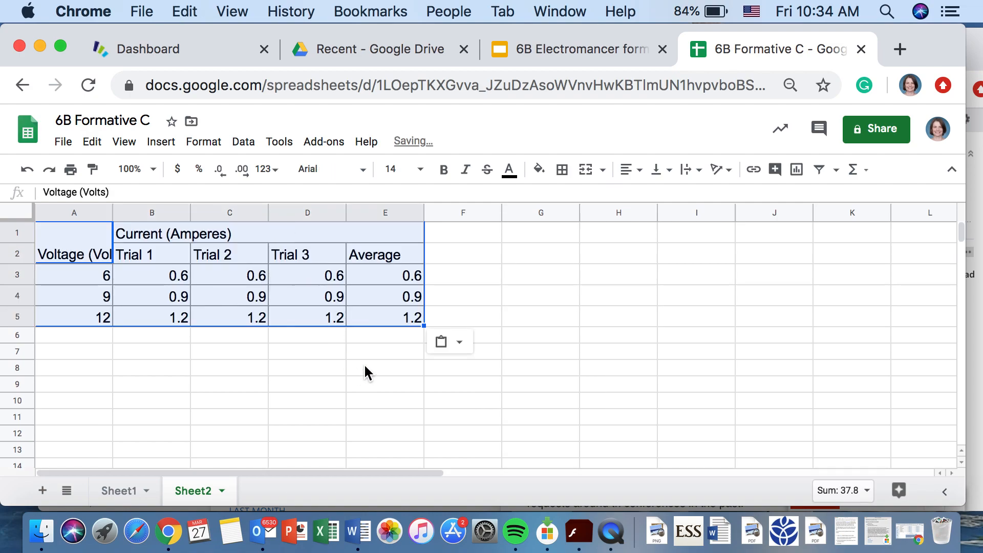
click(365, 369)
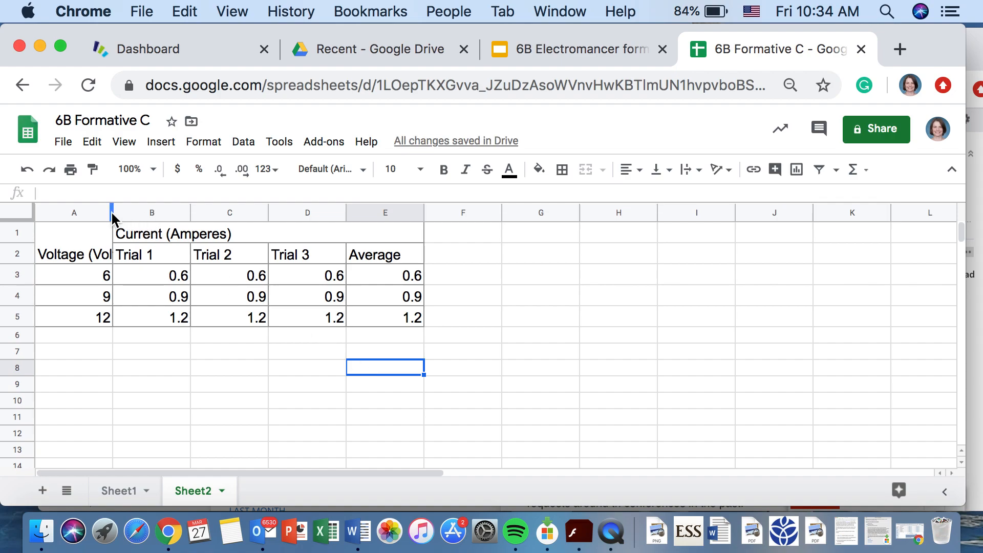
drag(112, 215, 141, 215)
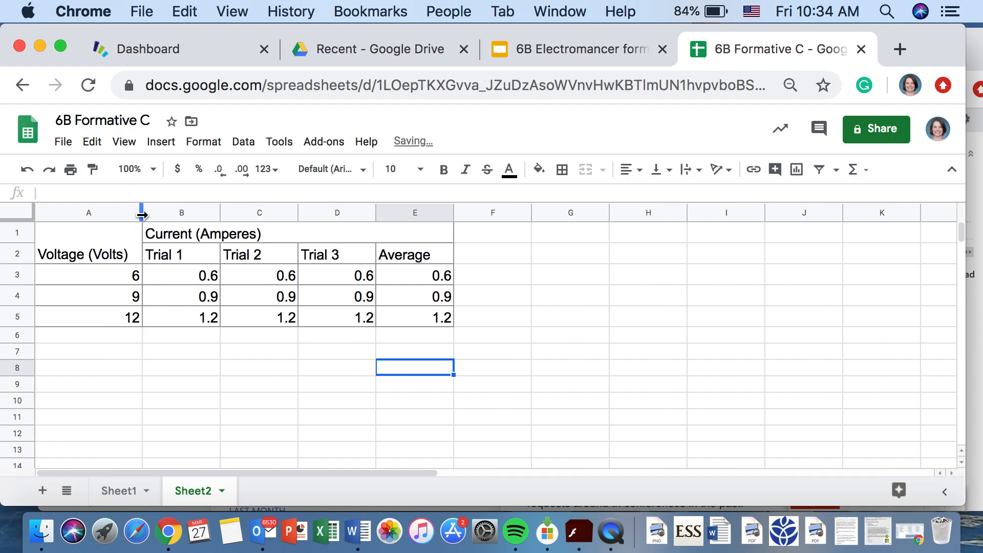
drag(100, 242, 109, 314)
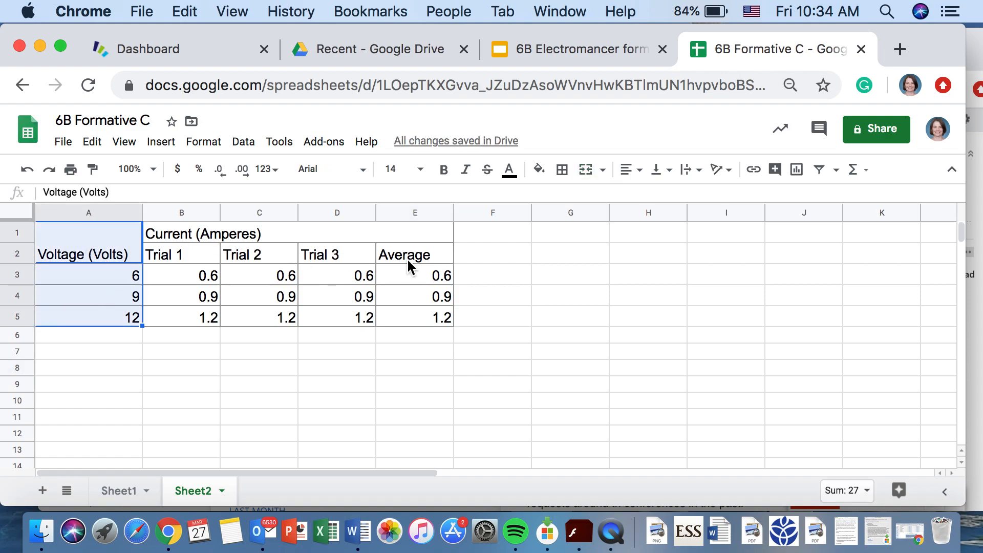
drag(409, 259, 421, 322)
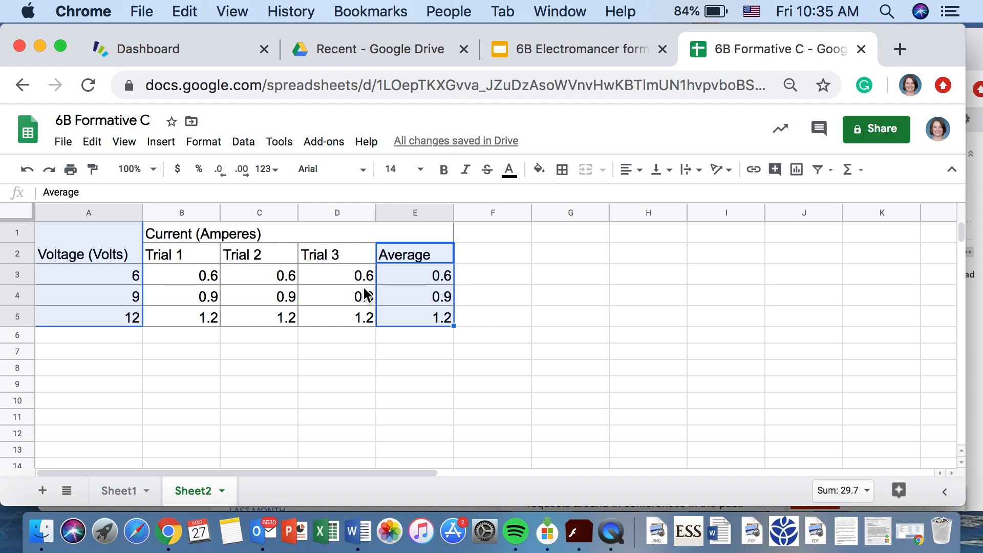
click(214, 404)
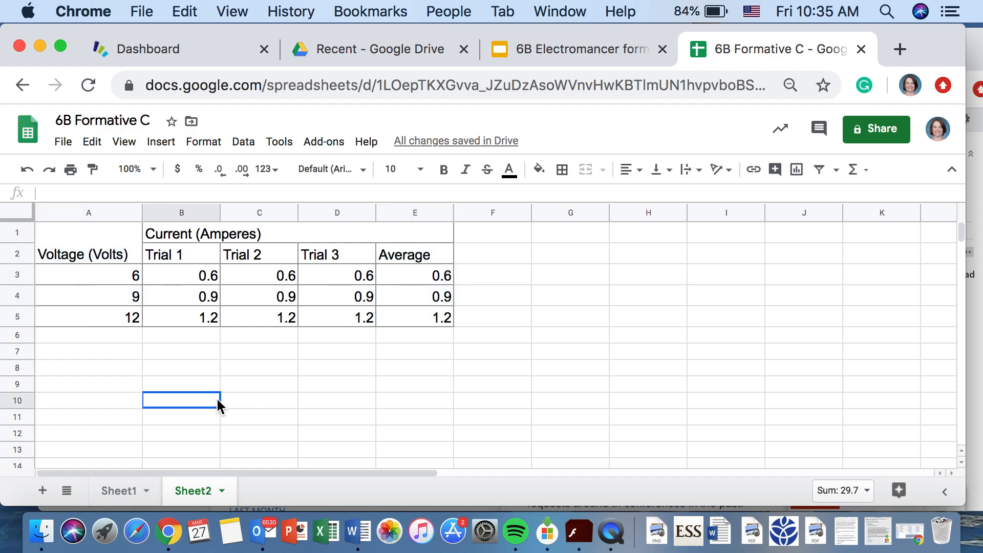
drag(101, 247, 110, 322)
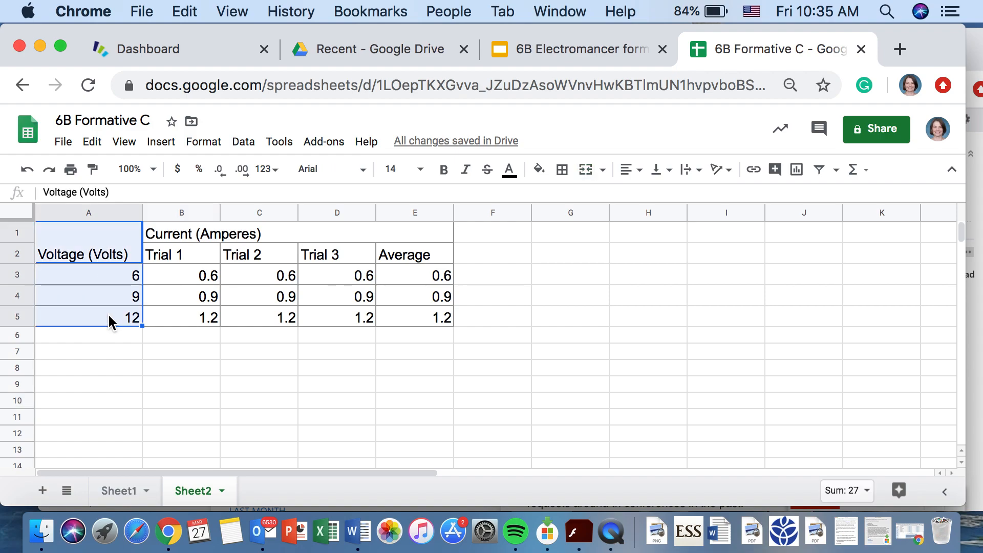
drag(412, 255, 416, 318)
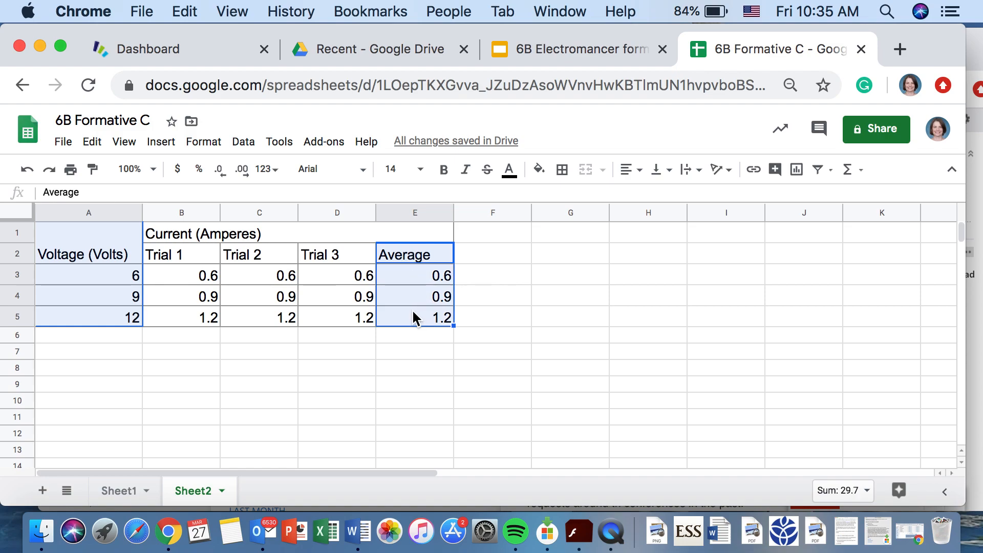
click(351, 404)
Insert a scatter chart of the Voltage data in A1:A5 and the Average data in E1:E5, placing it clear of column A
drag(114, 250, 113, 338)
drag(84, 255, 88, 325)
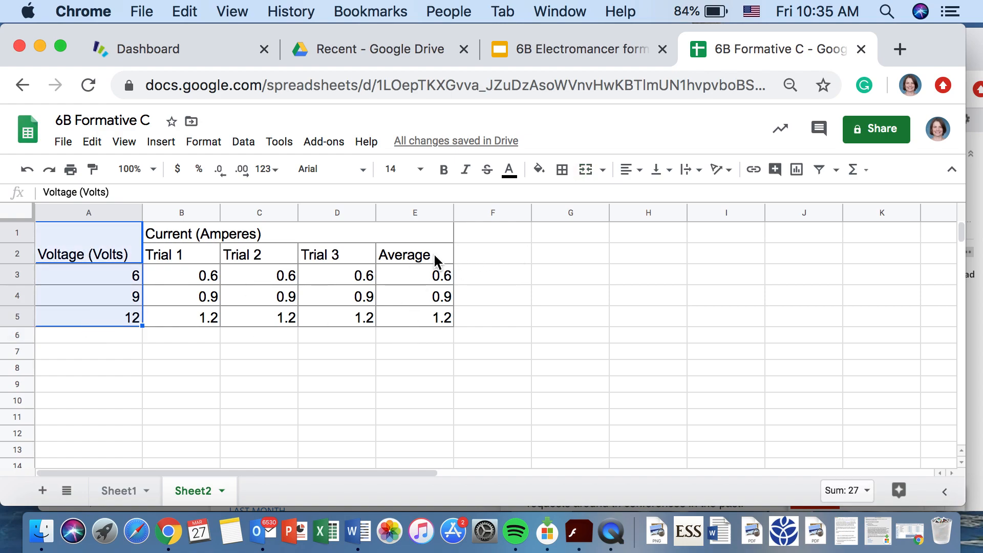
drag(434, 261, 438, 327)
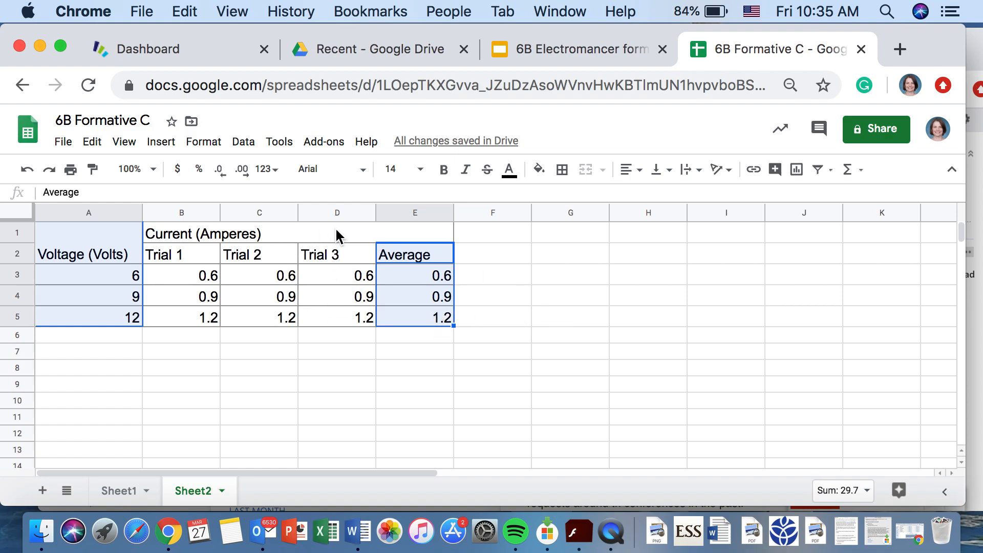
click(798, 174)
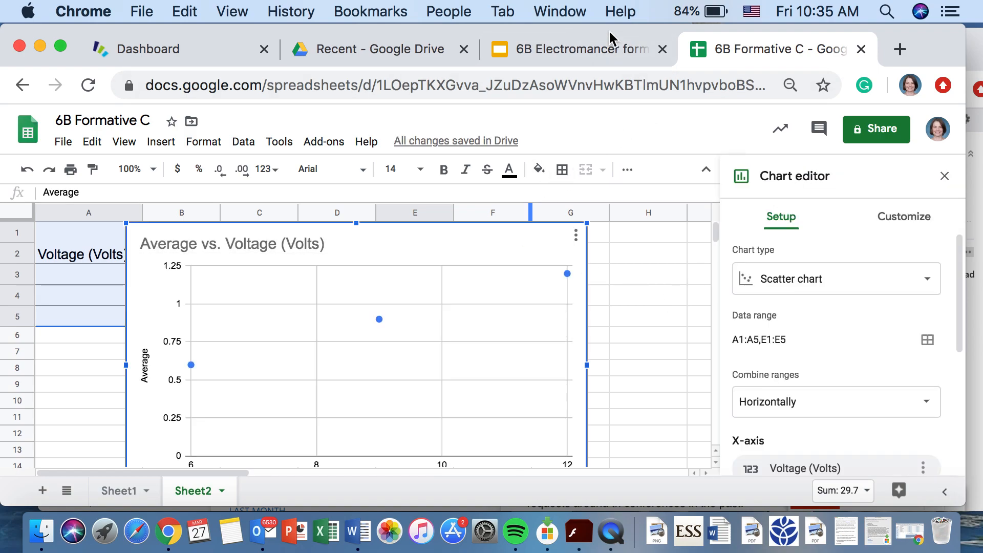
click(924, 286)
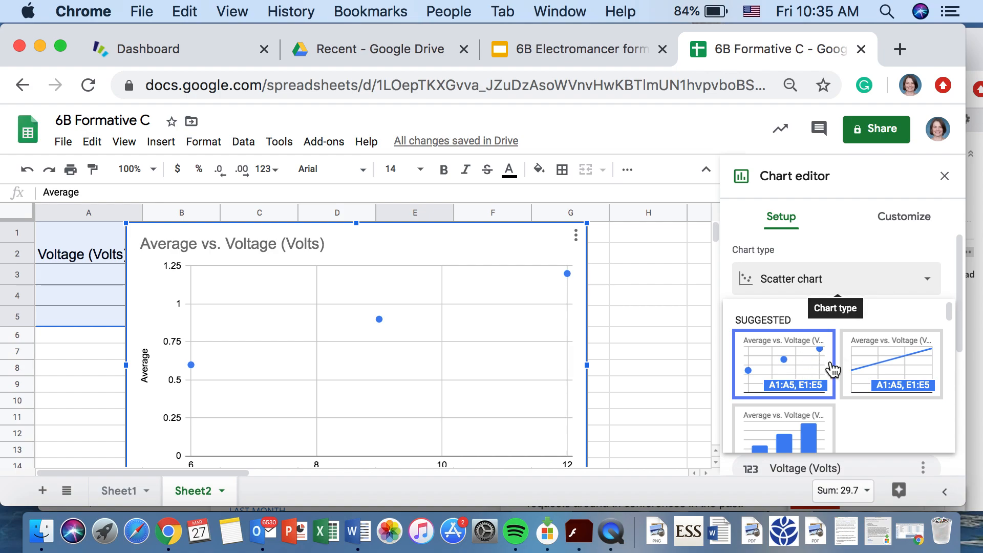
click(818, 368)
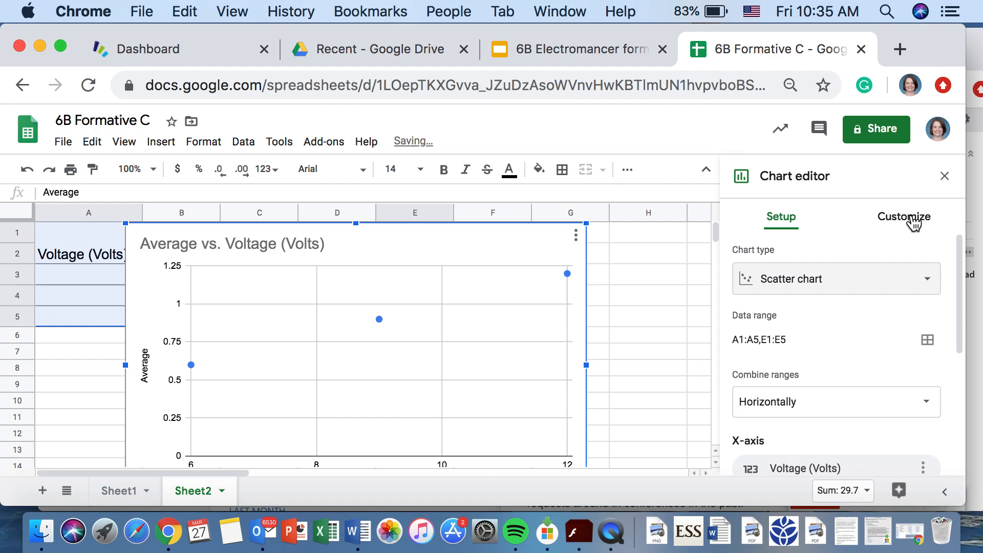
drag(383, 248, 403, 248)
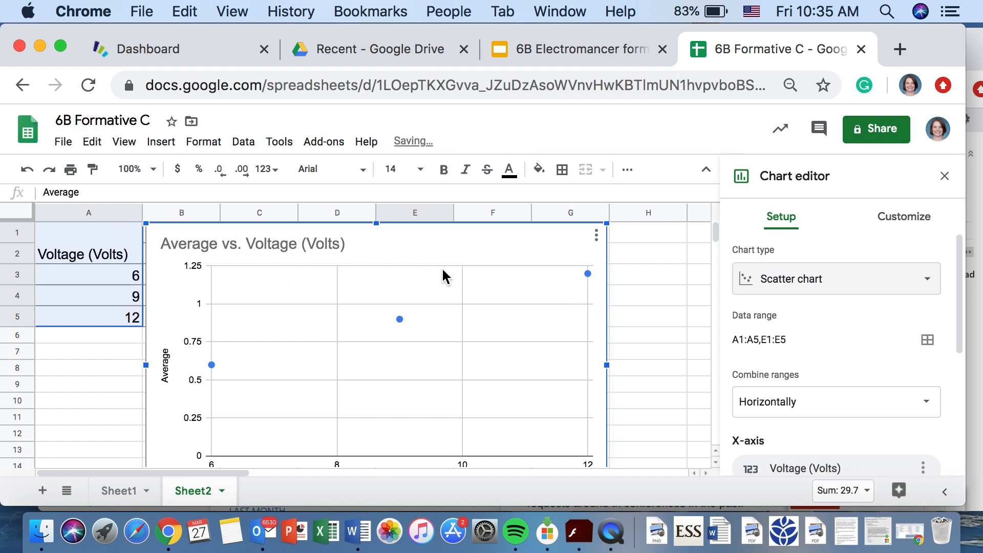
Set the chart's vertical axis title to "Current (Amperes)"
key(super+minus)
key(super+minus)
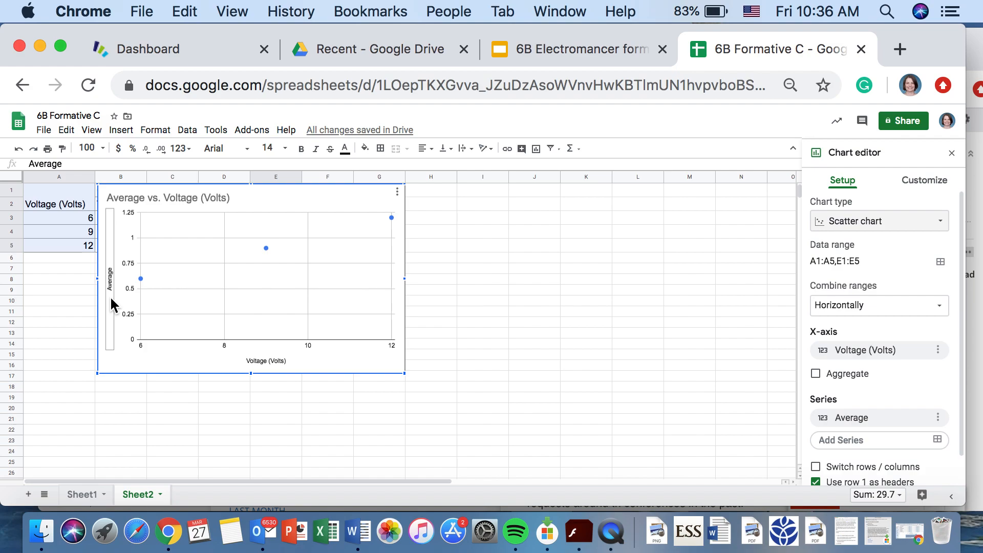
click(915, 187)
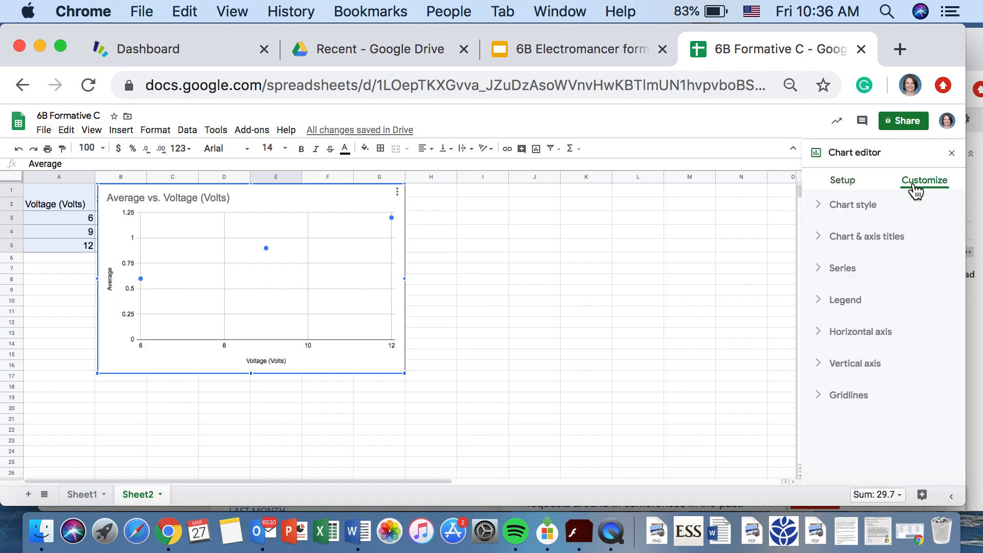
click(883, 238)
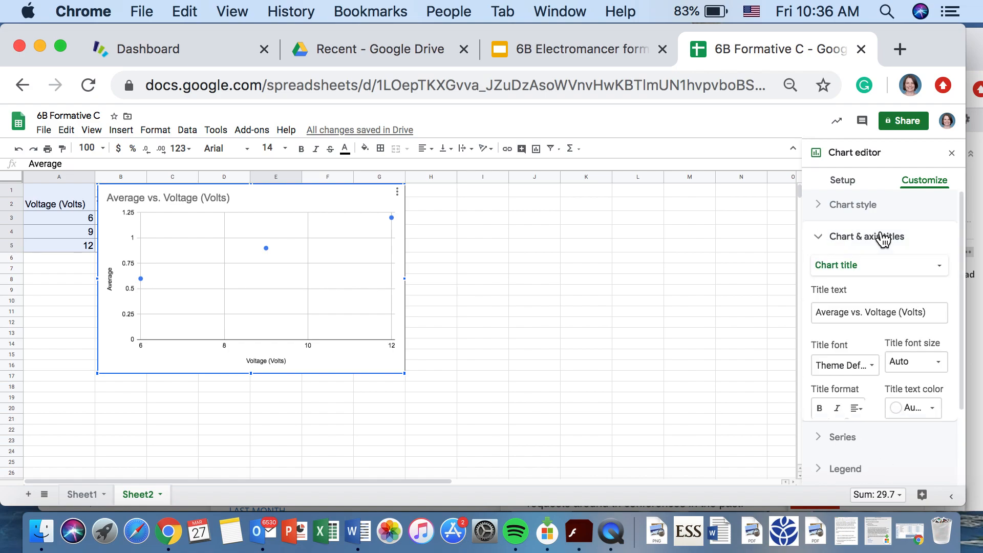
click(940, 273)
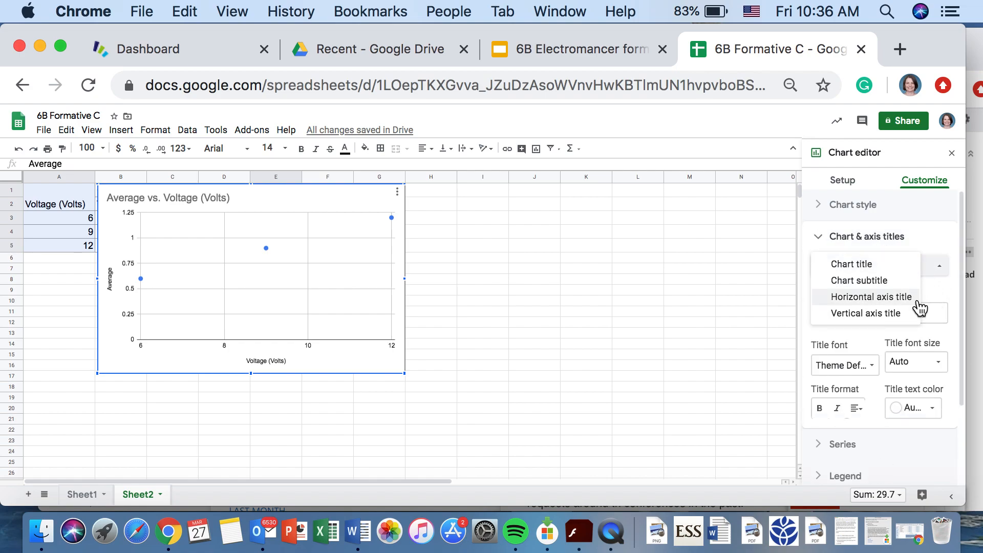
click(890, 313)
click(876, 309)
key(BackSpace)
key(BackSpace)
key(BackSpace)
key(BackSpace)
key(BackSpace)
key(BackSpace)
key(BackSpace)
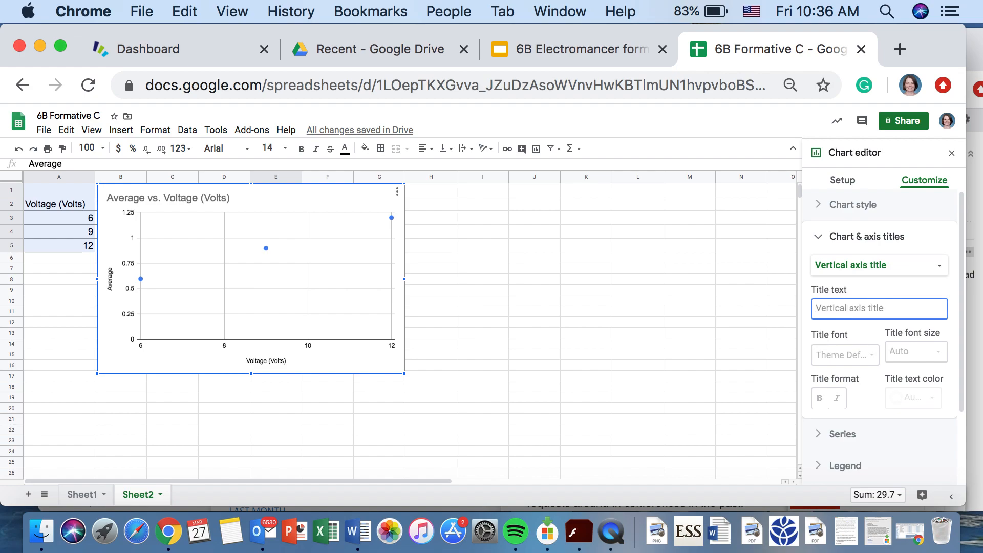
text(Current (Amperes))
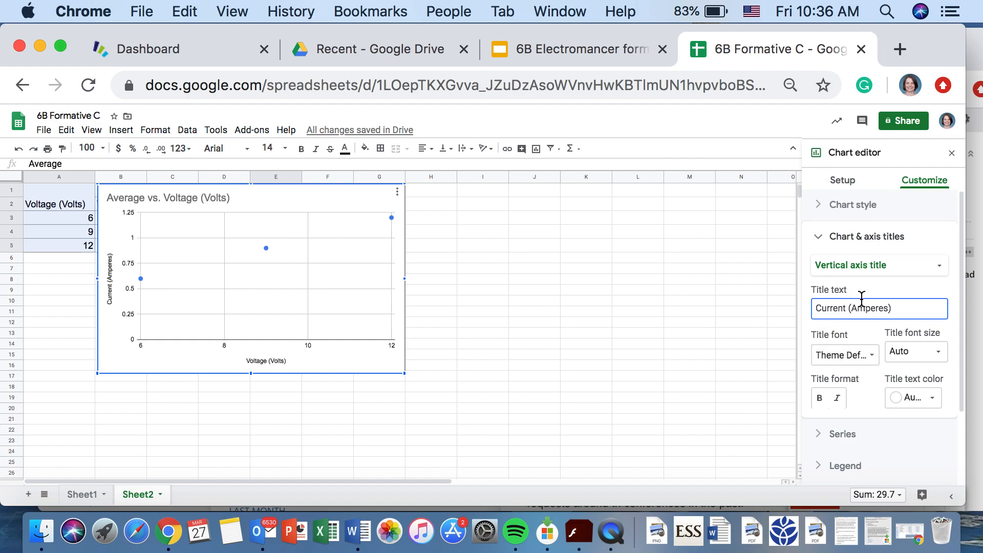
Replace the chart title with "The change in current as voltage is increased"
click(931, 266)
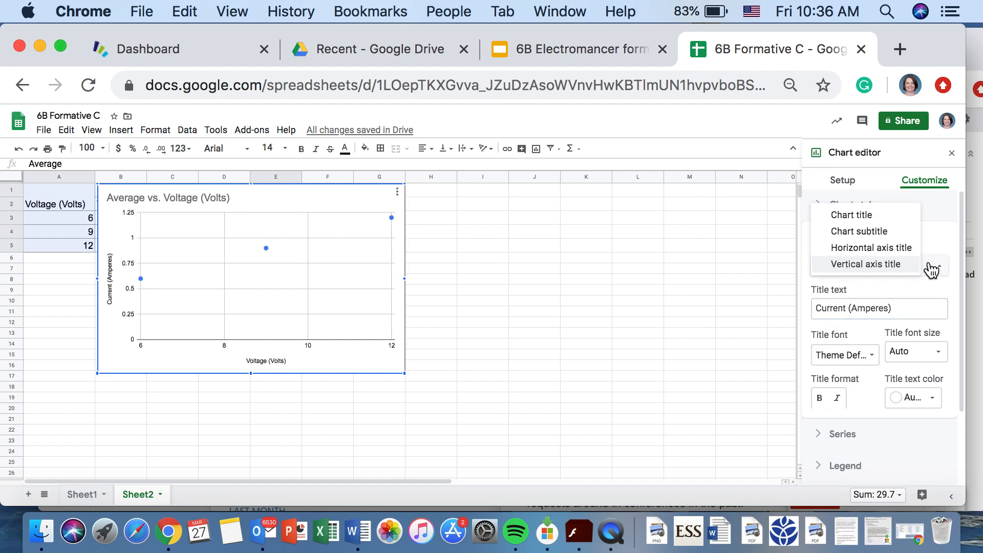
click(901, 215)
drag(937, 311, 817, 299)
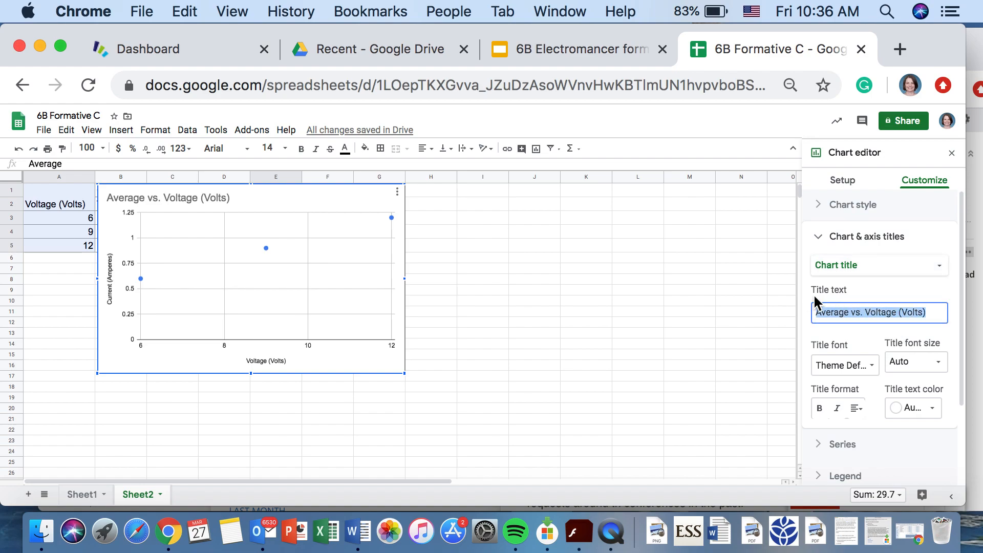
key(BackSpace)
text(How)
key(BackSpace)
key(BackSpace)
key(BackSpace)
key(BackSpace)
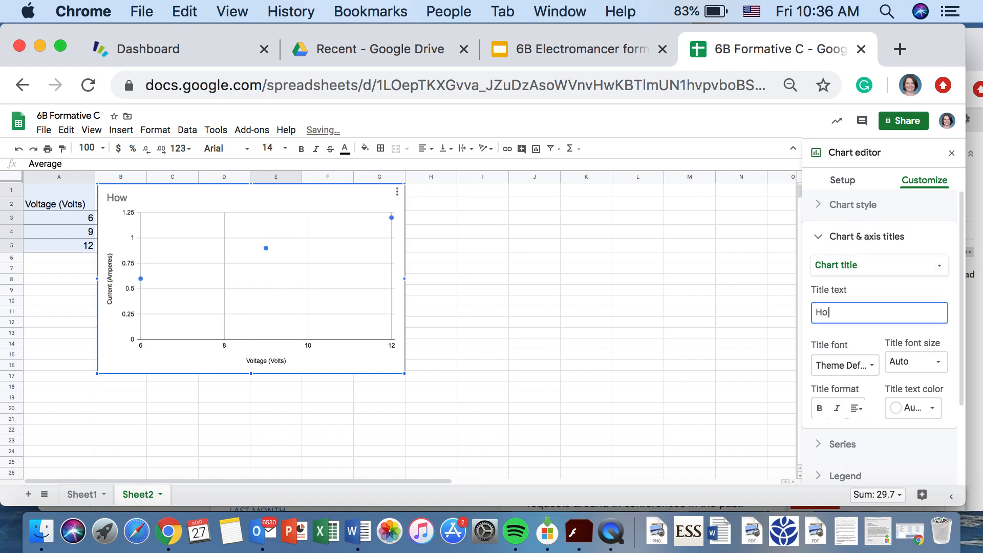
text(The change in)
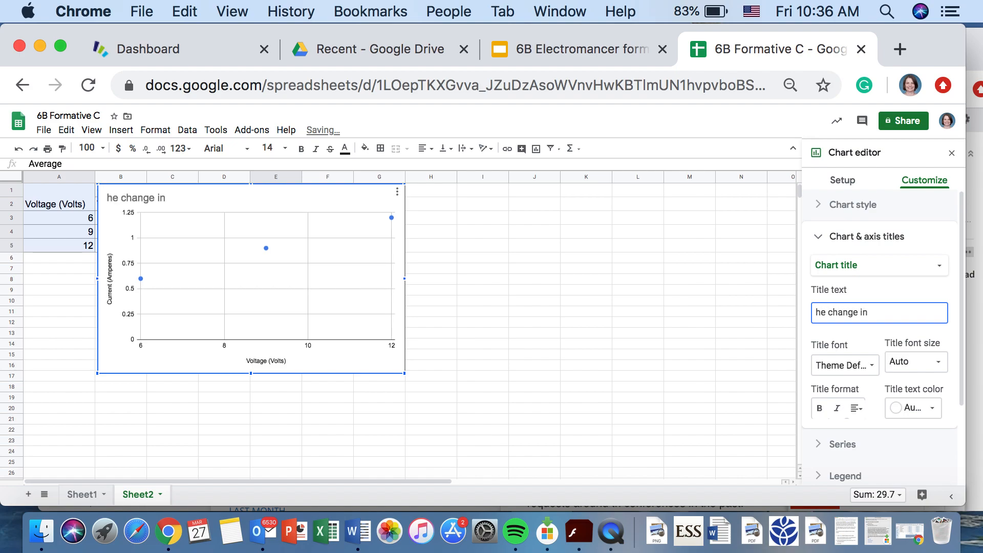
click(818, 311)
text(T)
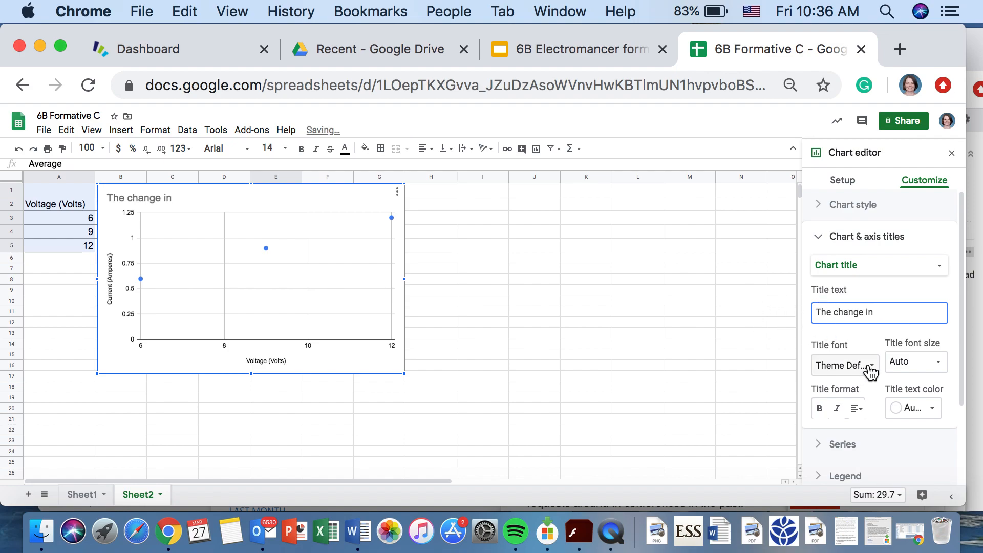
click(883, 313)
text(cur)
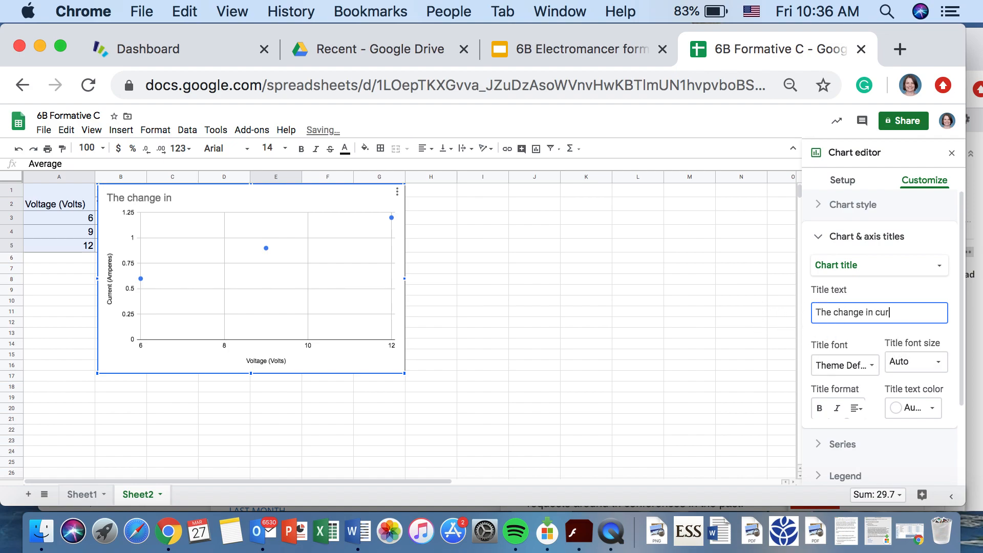
text(rent as voltage is increasewd)
key(BackSpace)
key(BackSpace)
text(d)
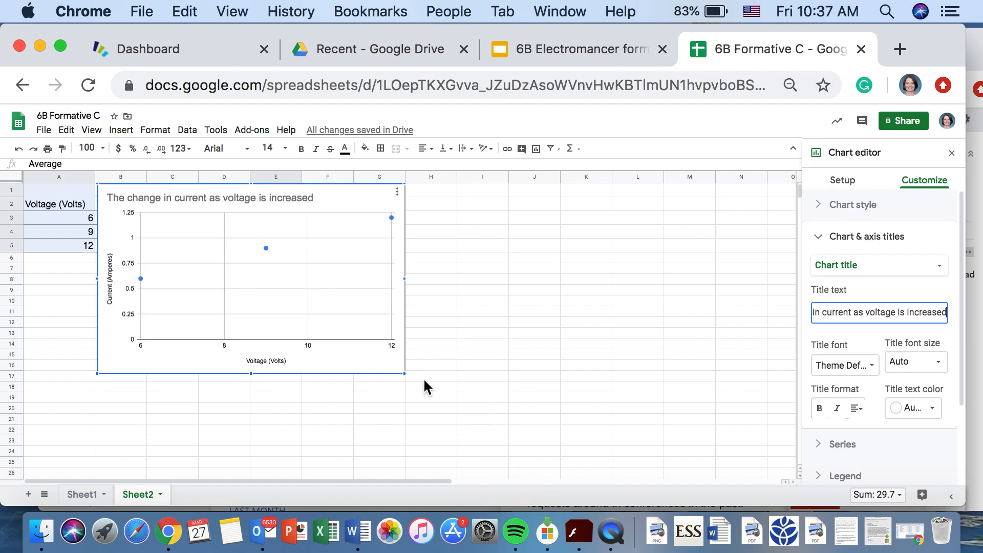
click(826, 445)
scroll(851, 404, down, 4)
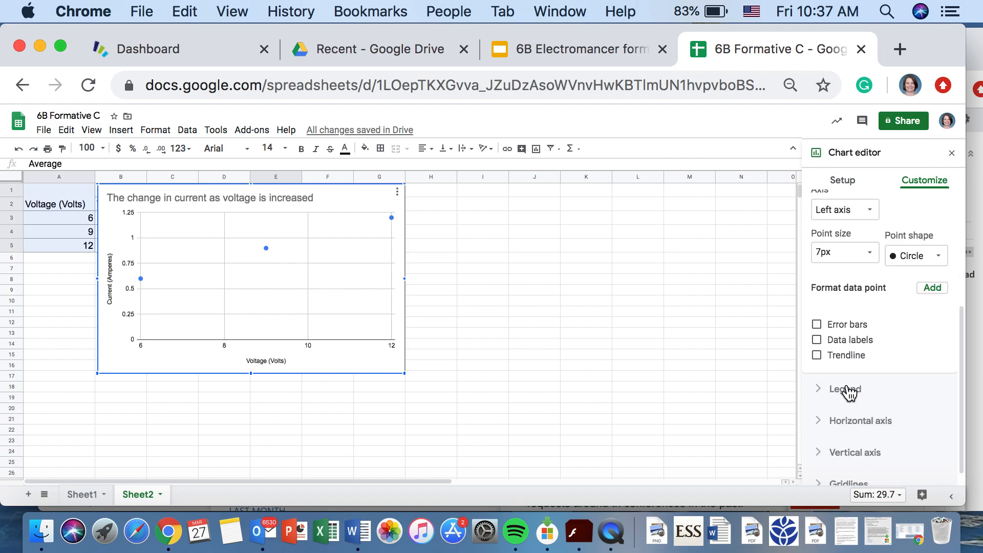
click(819, 359)
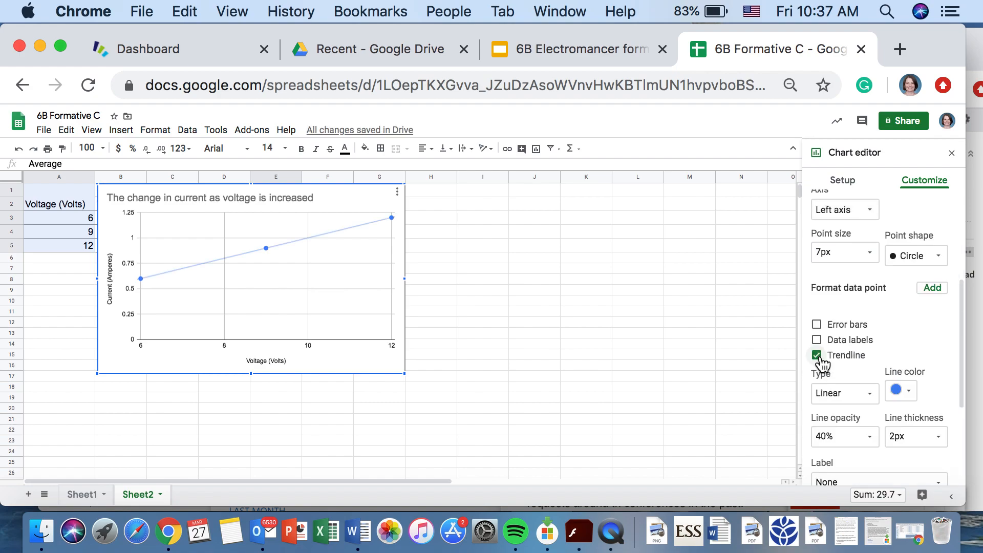
click(817, 355)
scroll(820, 361, up, 4)
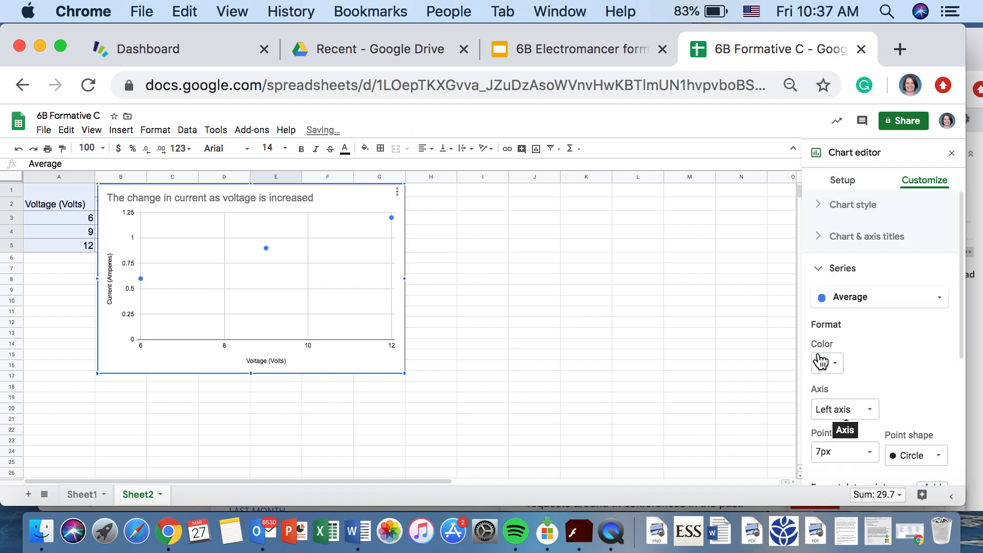
click(818, 267)
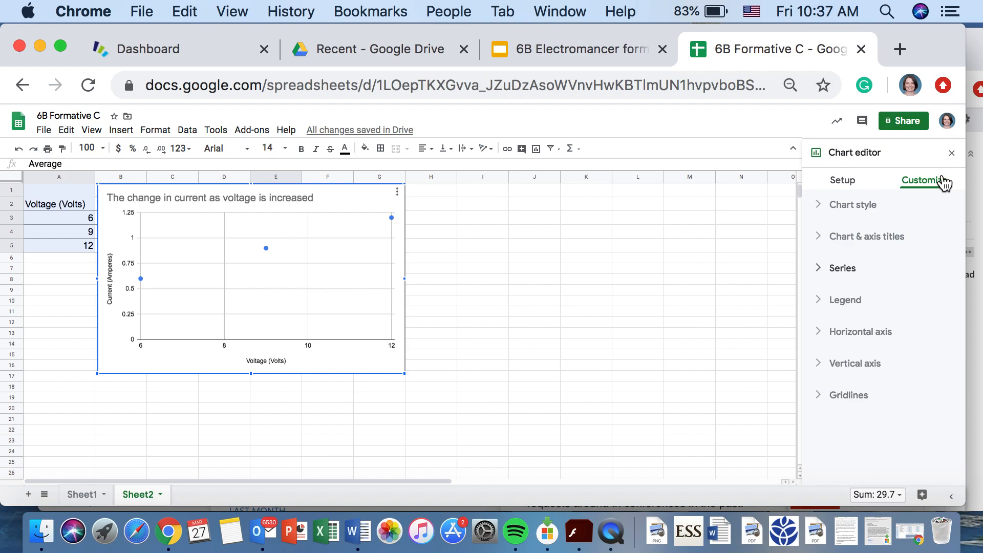
Add a linear trendline to the Average series of the scatter chart
click(817, 268)
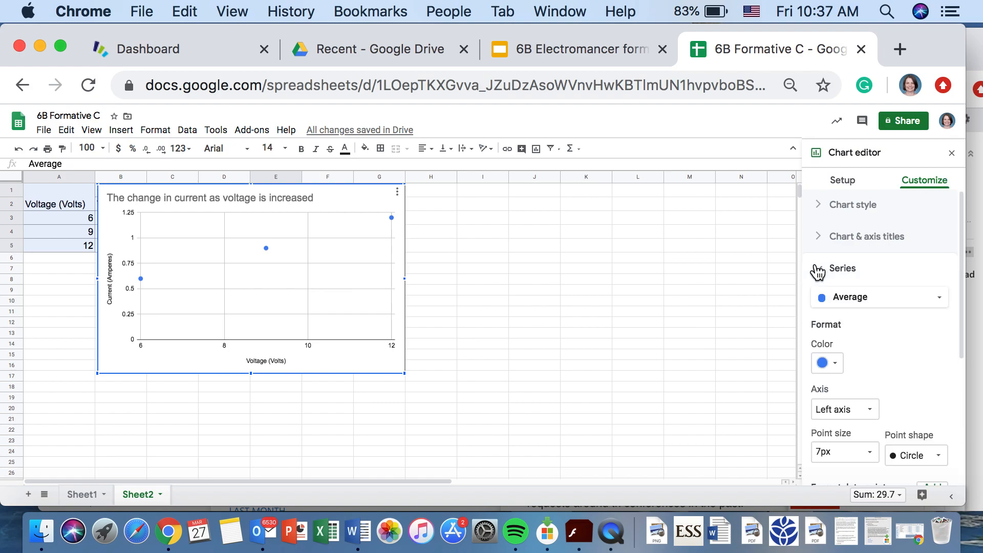
scroll(920, 410, down, 5)
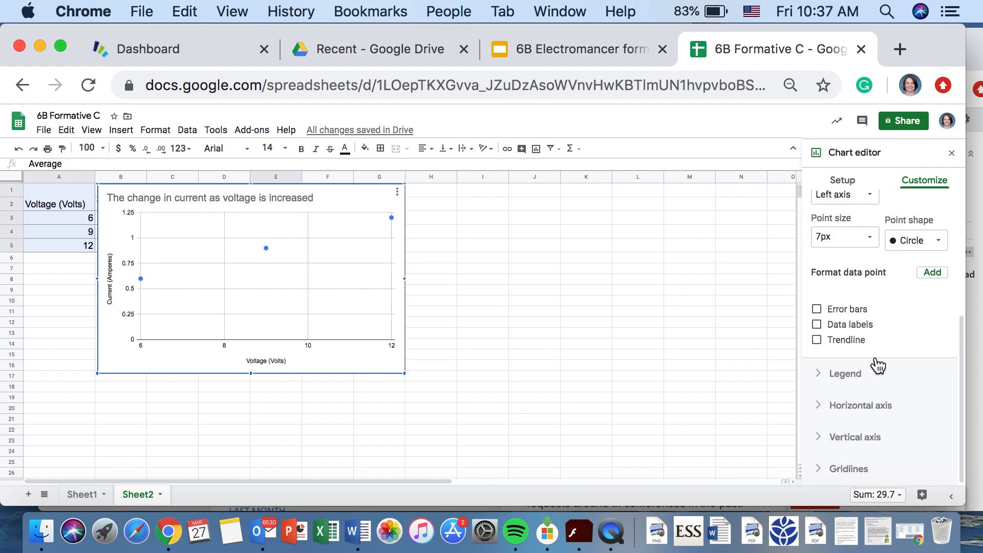
click(819, 340)
scroll(873, 363, down, 3)
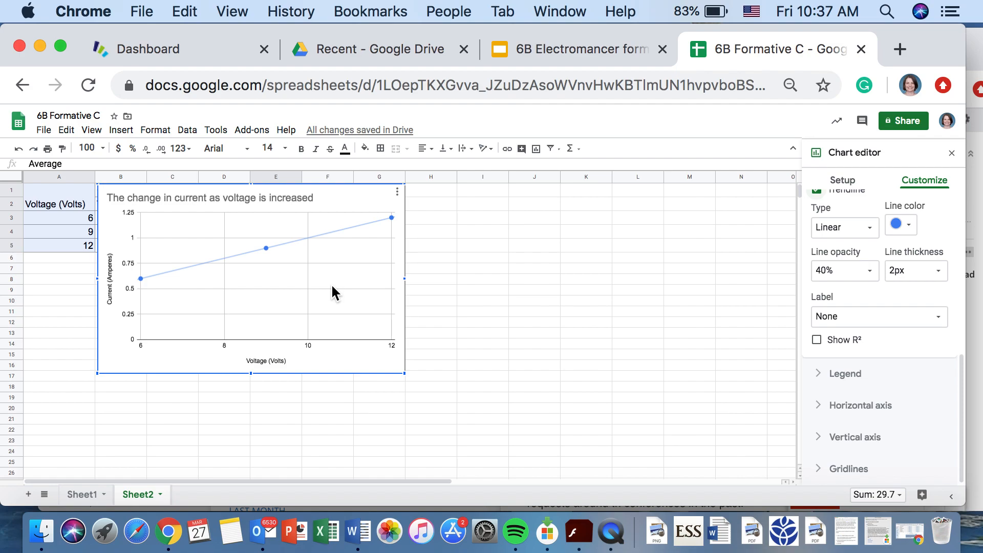
Switch to the 6B Electromancer formative C presentation and delete the old current graph from slide 7, keeping only the original data table
click(518, 51)
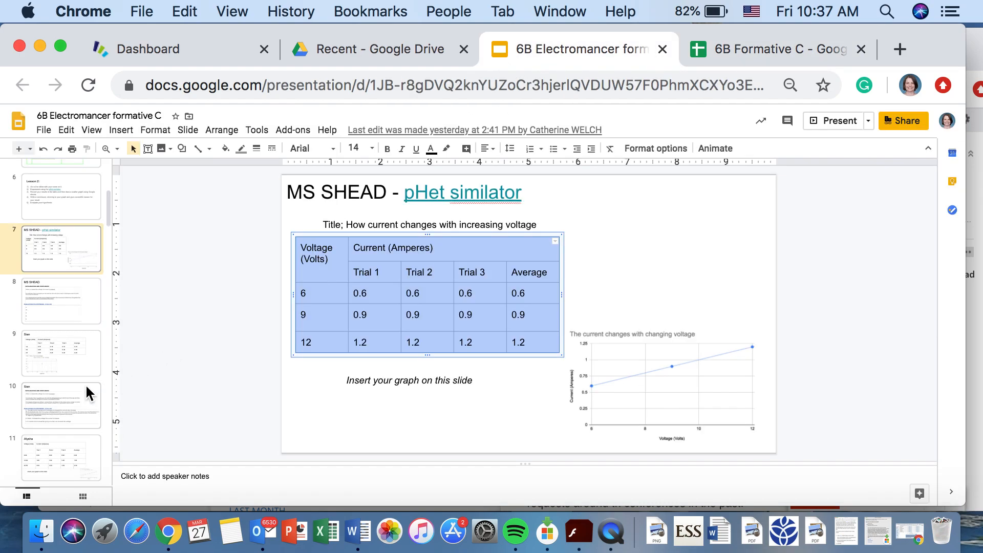
click(645, 366)
key(Delete)
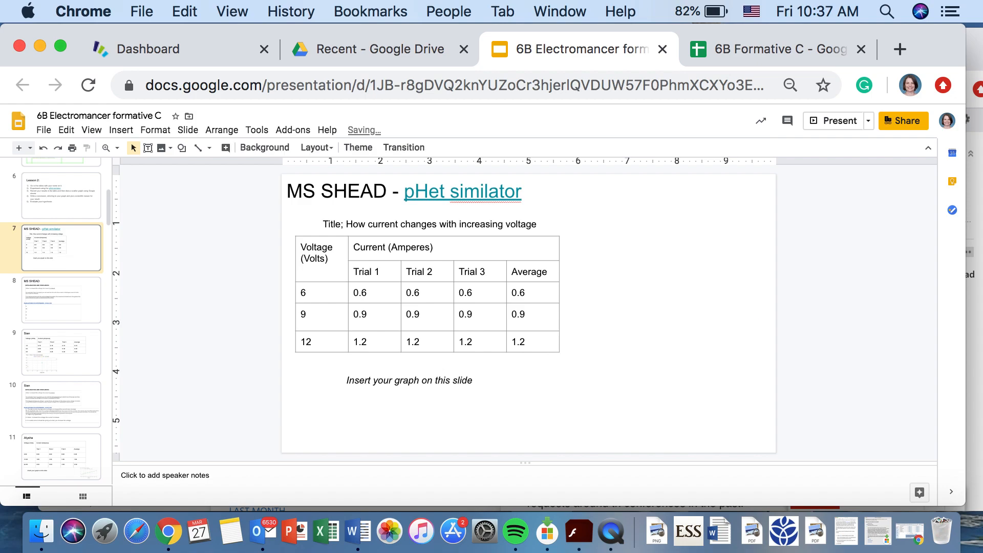
key(cmd+v)
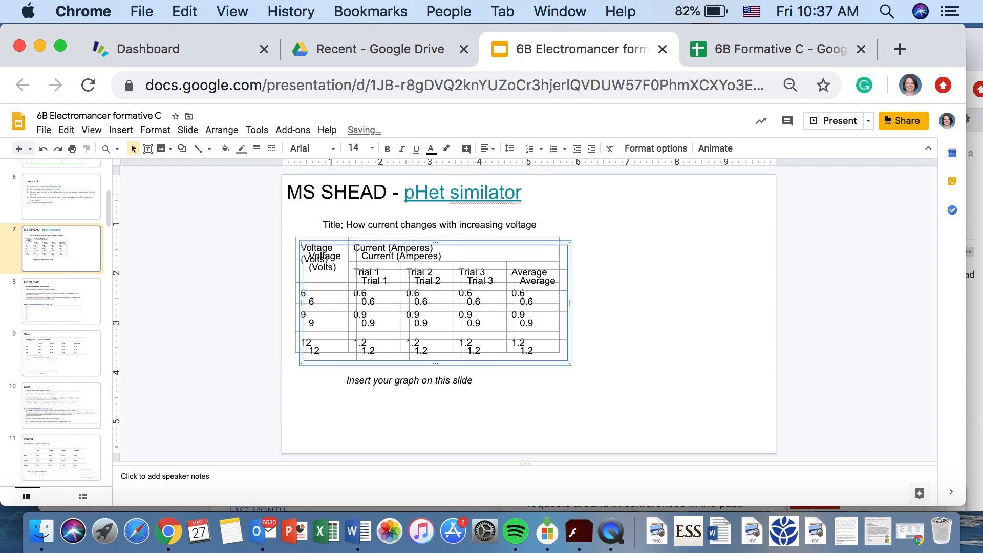
key(Delete)
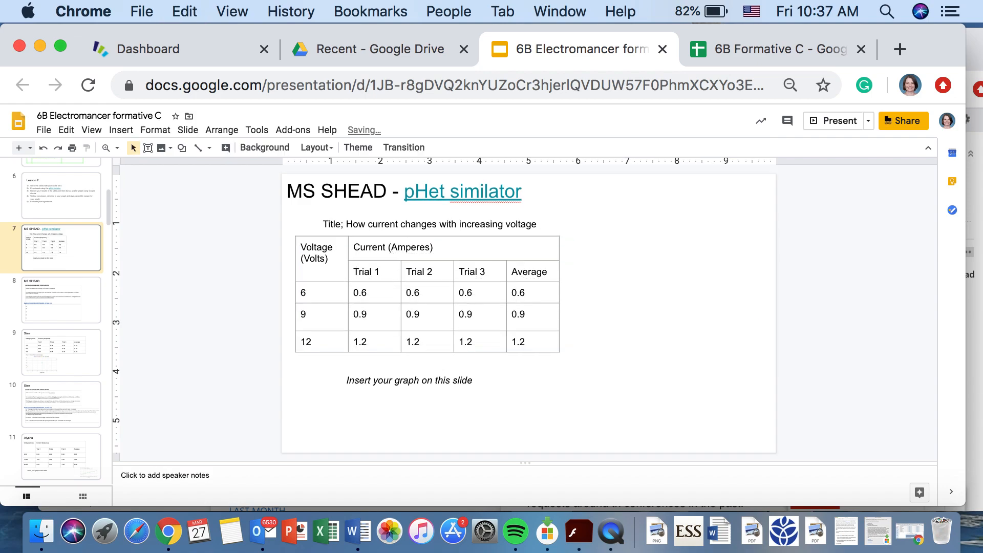
Copy the scatter chart from the 6B Formative C spreadsheet and paste it beside the table on slide 7, linked to the spreadsheet
click(752, 57)
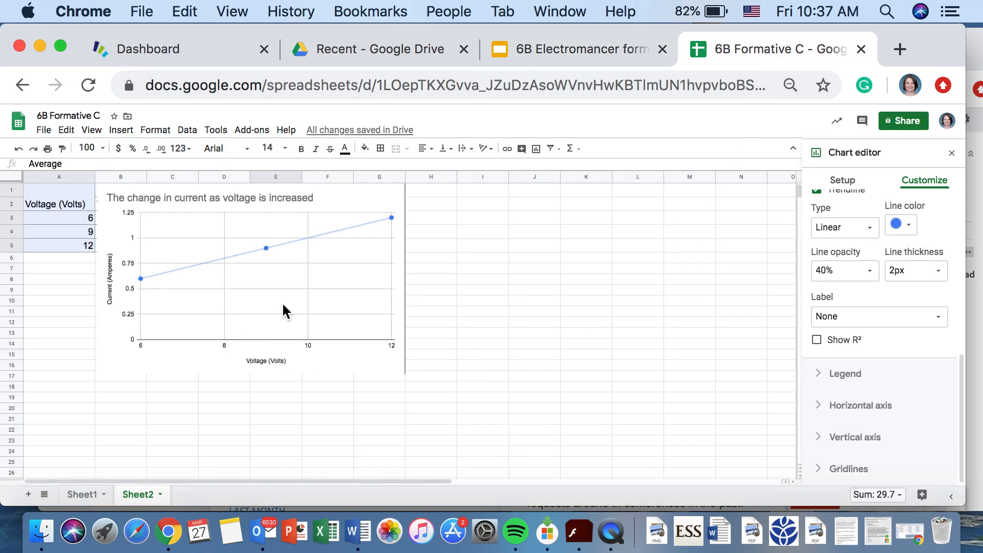
click(269, 295)
click(589, 53)
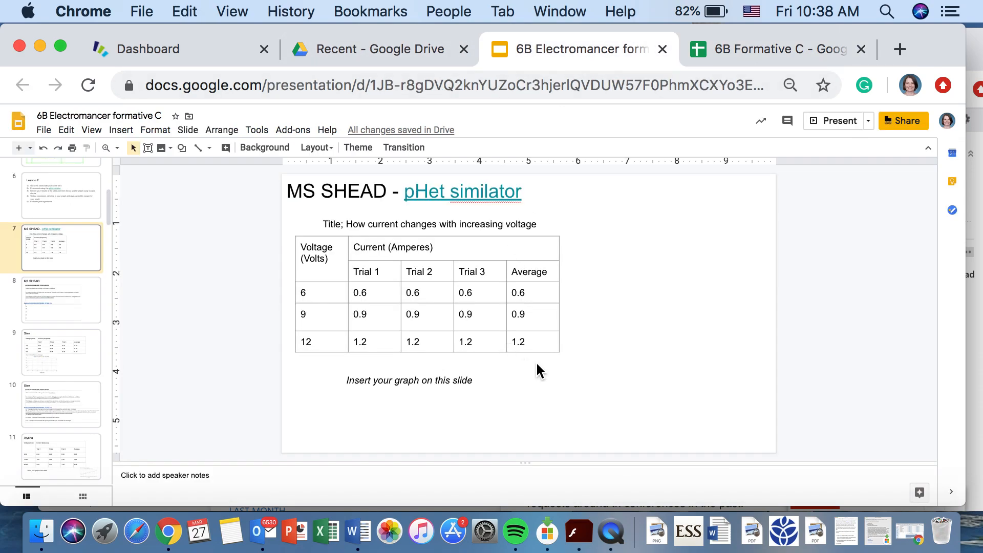
key(super+v)
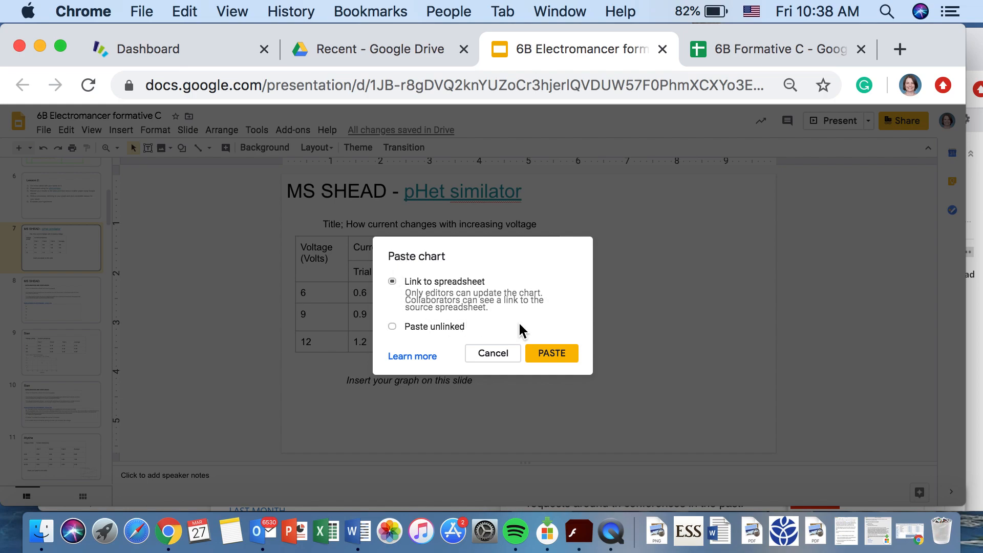
click(559, 358)
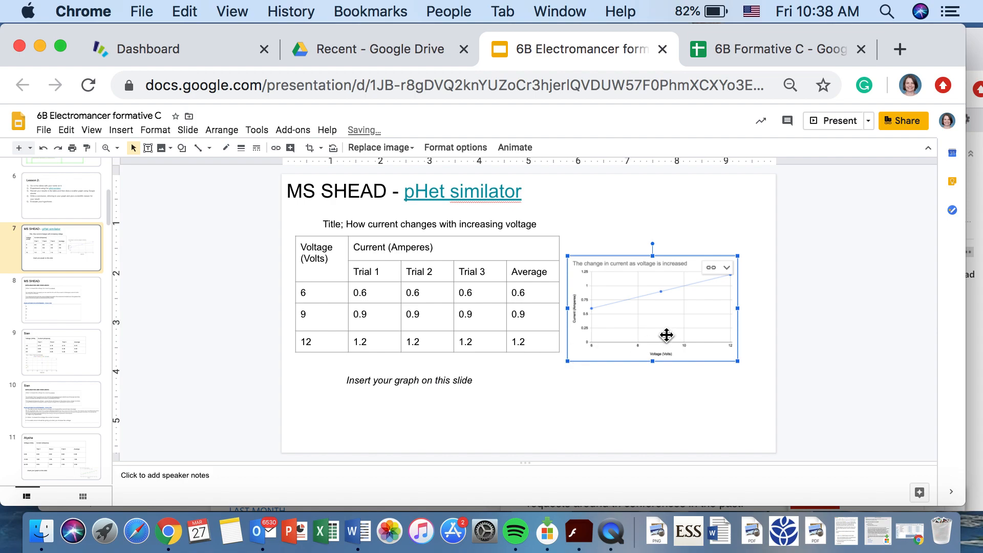